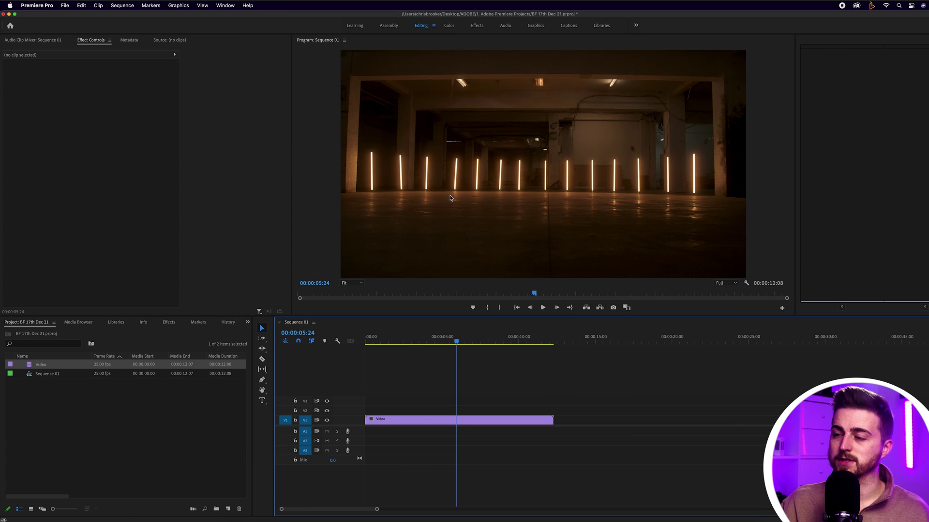
# - Create a new 1920×1080 Black Video item in the Project panel
pyautogui.click(193, 431)
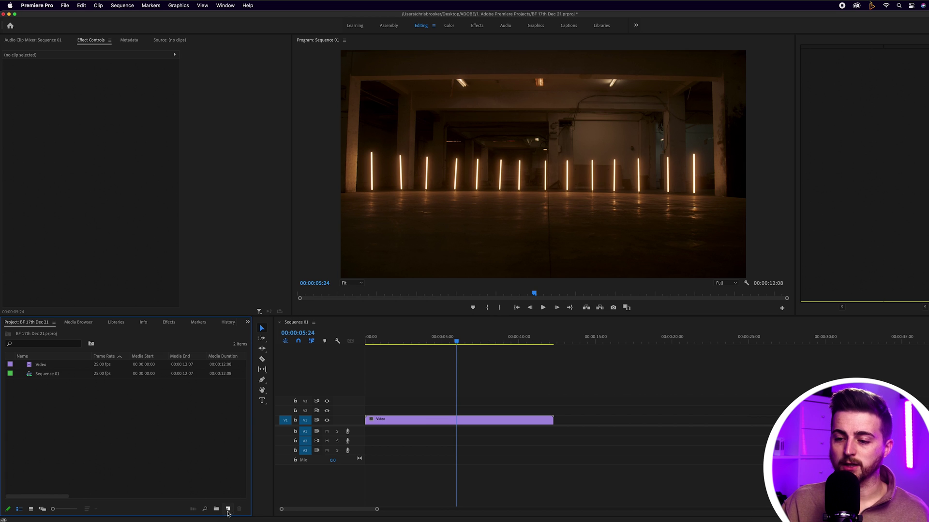
pyautogui.click(228, 509)
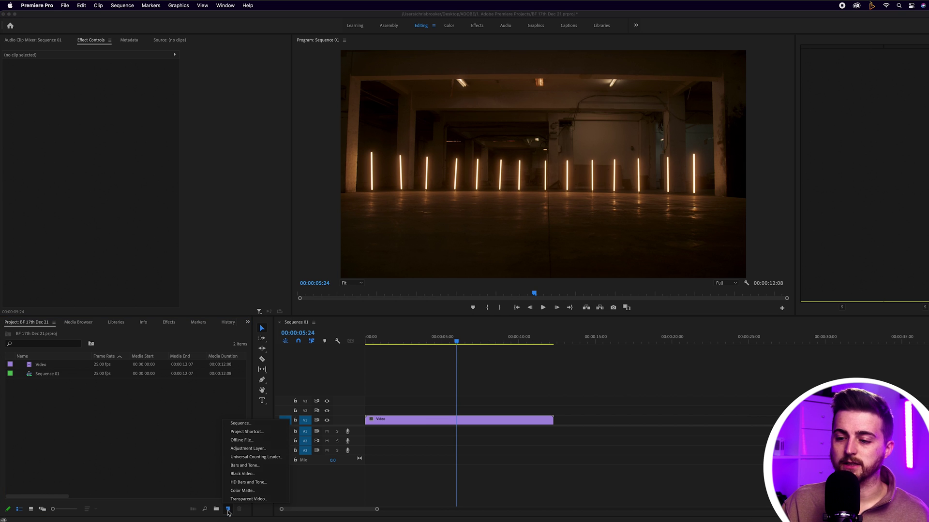
pyautogui.click(228, 511)
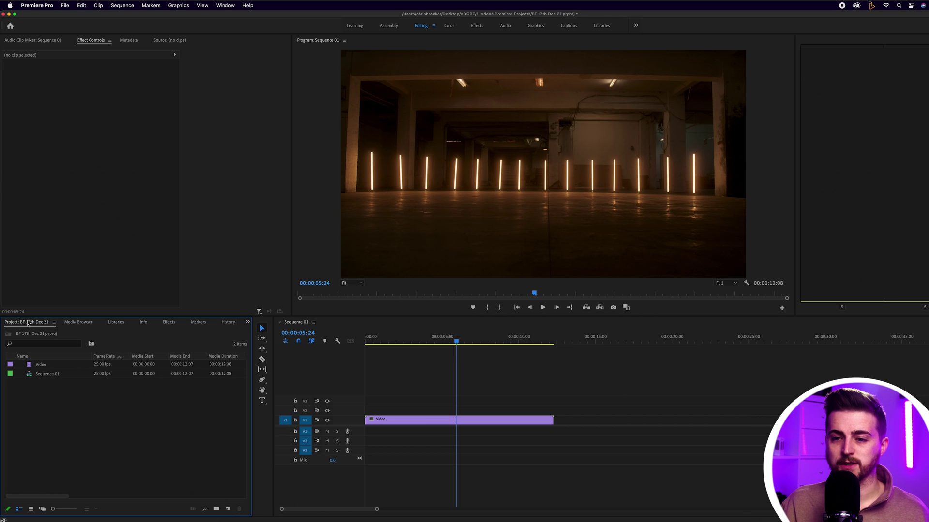
pyautogui.rightClick(84, 407)
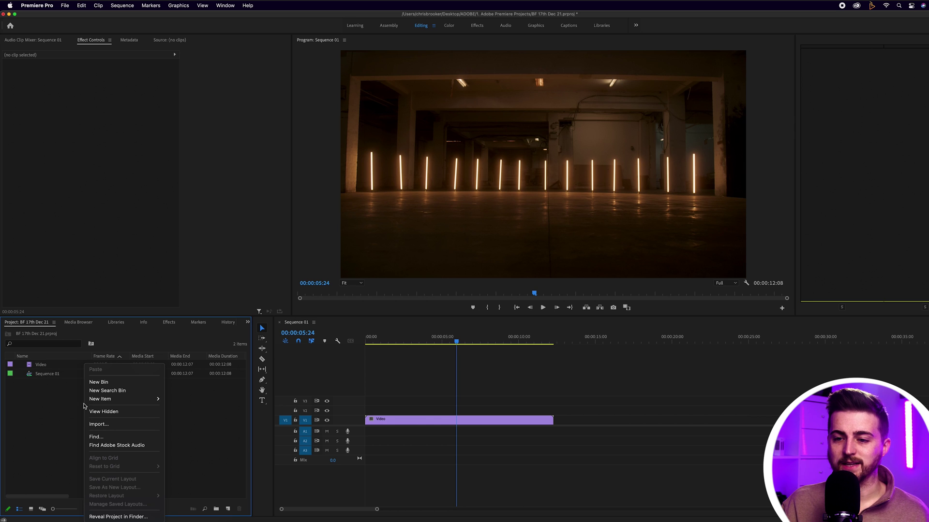
pyautogui.moveTo(138, 403)
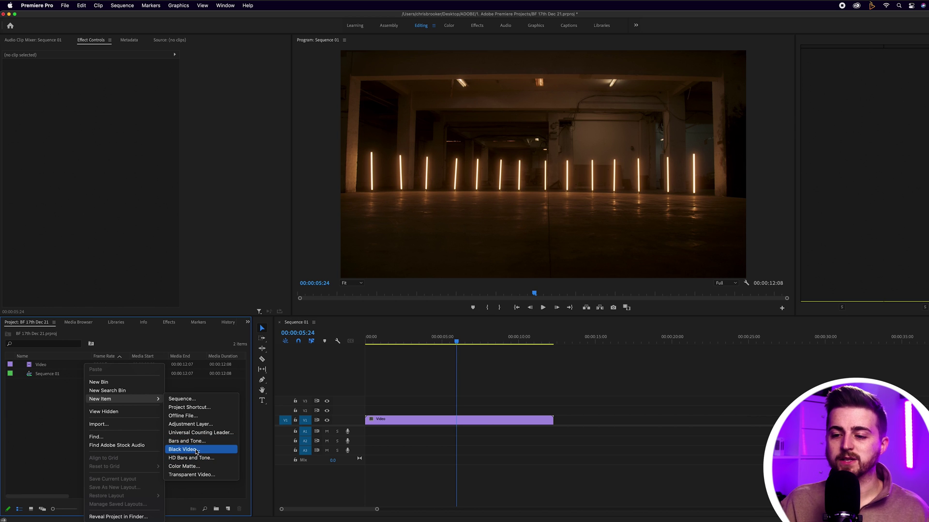
pyautogui.click(197, 450)
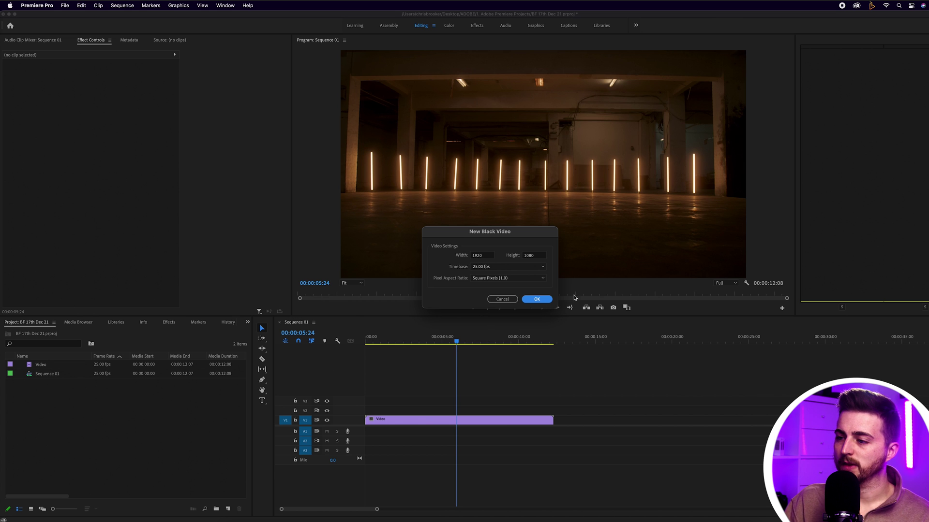
pyautogui.click(537, 299)
# - Place the Black Video on V2 and extend it to the footage's 12-second end
pyautogui.moveTo(45, 366); pyautogui.dragTo(387, 410)
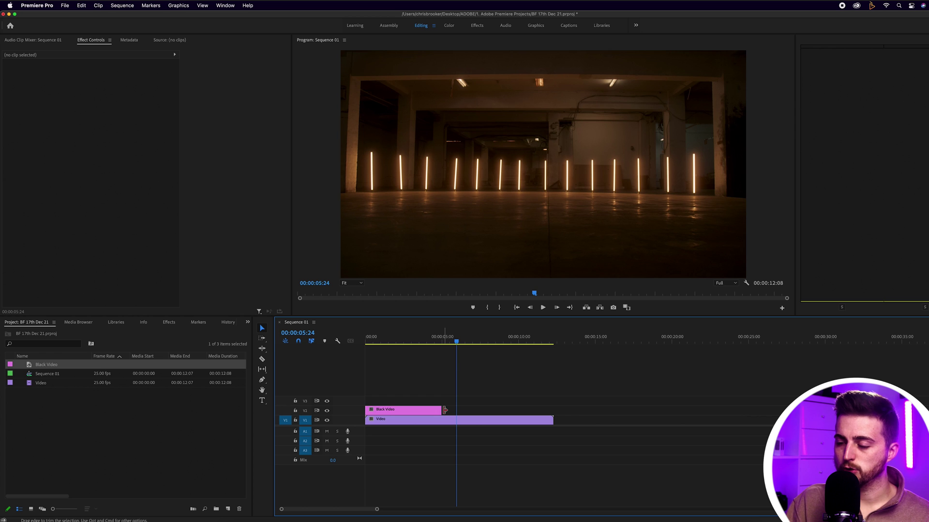
pyautogui.moveTo(443, 410); pyautogui.dragTo(554, 411)
pyautogui.click(548, 414)
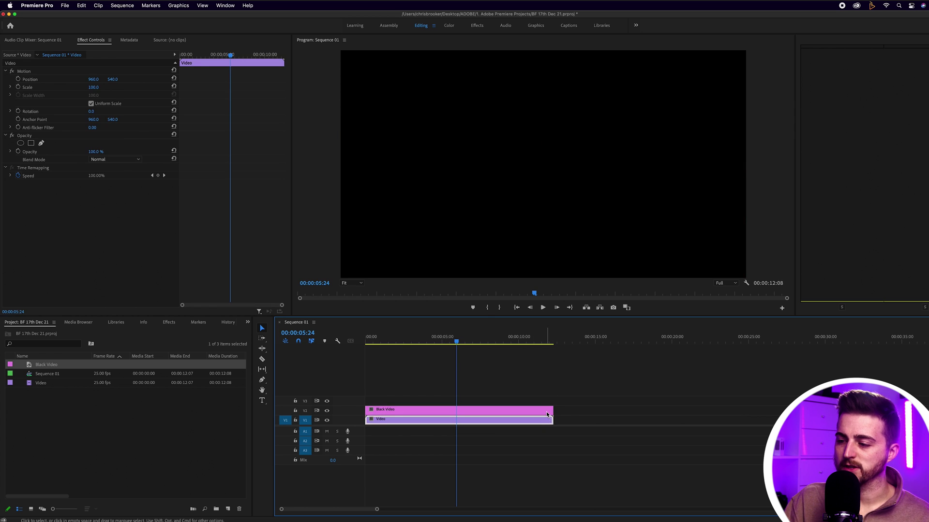
# - Search the Effects panel for '4' and drag 4-Color Gradient onto the Black Video clip
pyautogui.click(169, 323)
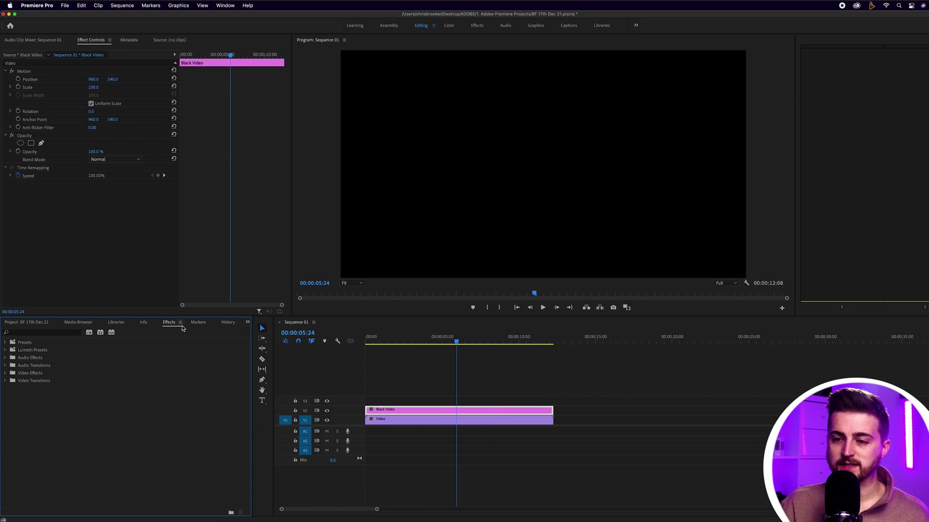
pyautogui.click(71, 334)
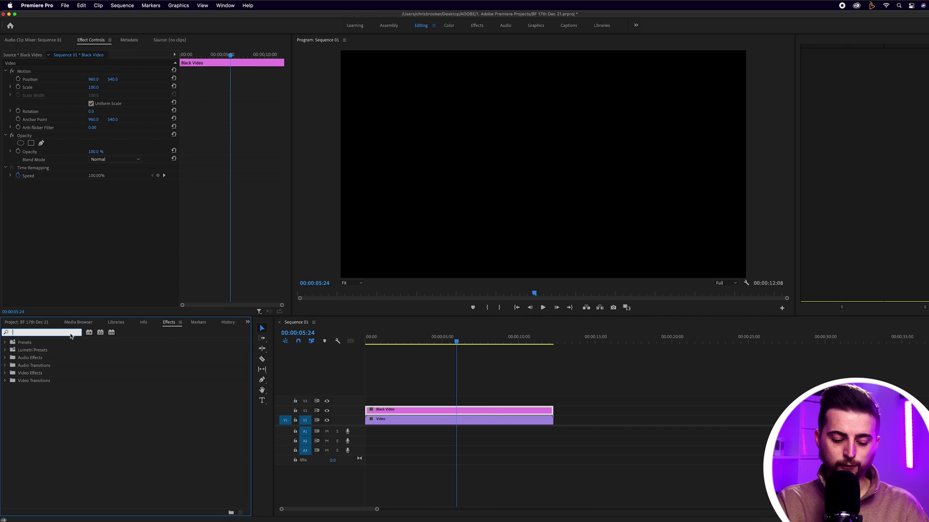
pyautogui.write('4')
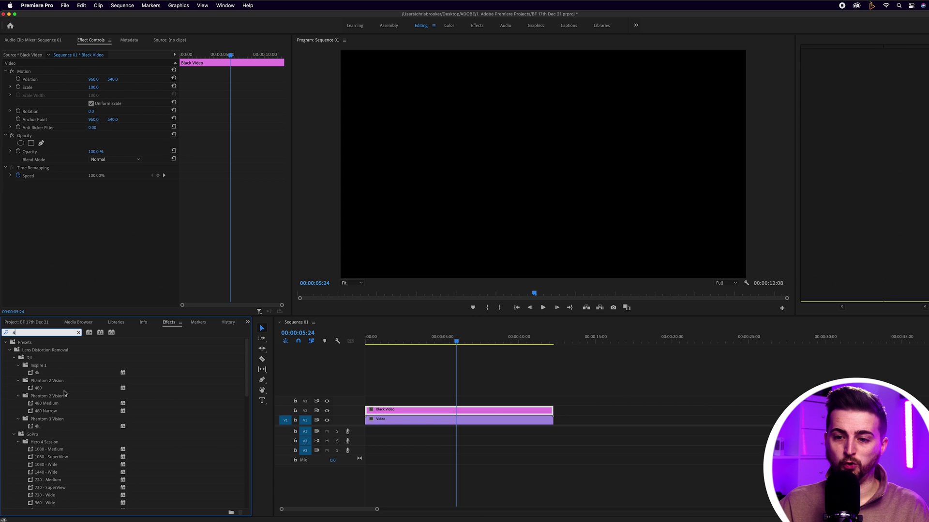
pyautogui.scroll(-10, 64, 393)
pyautogui.click(48, 498)
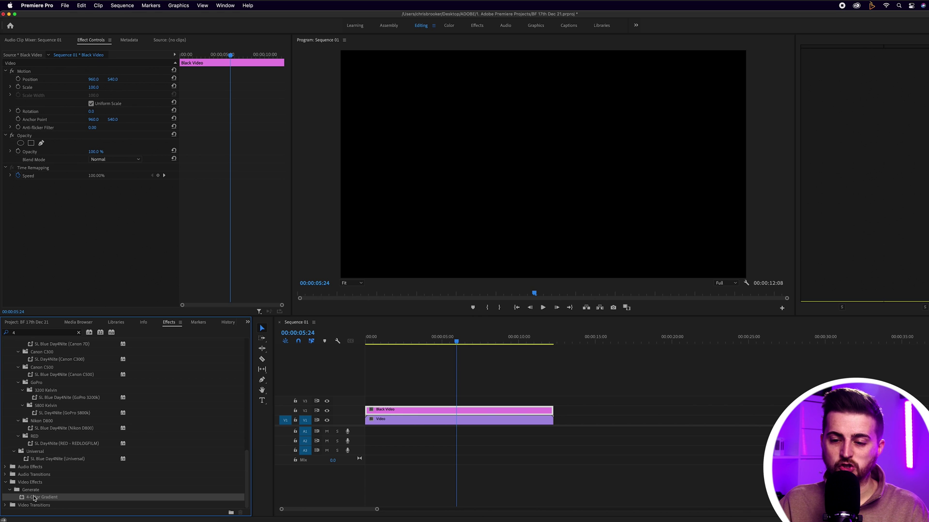
pyautogui.moveTo(80, 493); pyautogui.dragTo(402, 411)
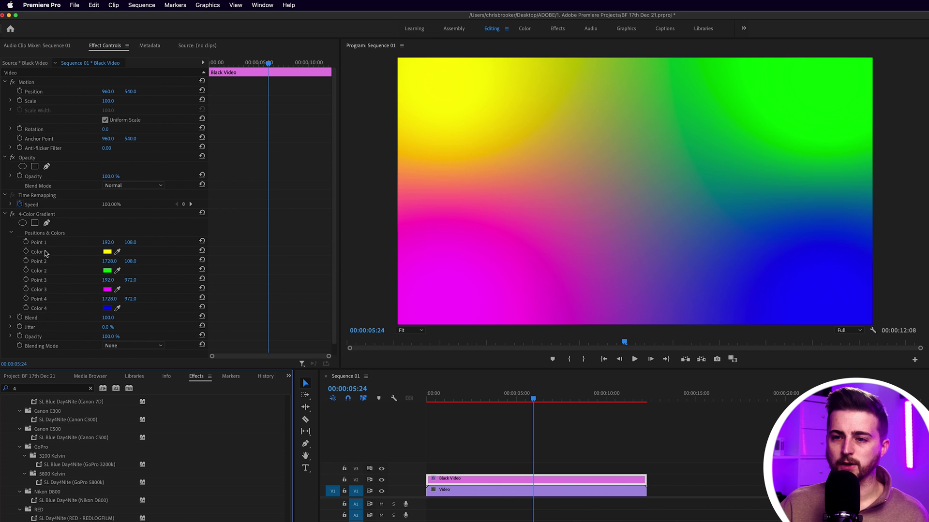
# - Set the gradient's Color 1 to a dark red
pyautogui.click(107, 252)
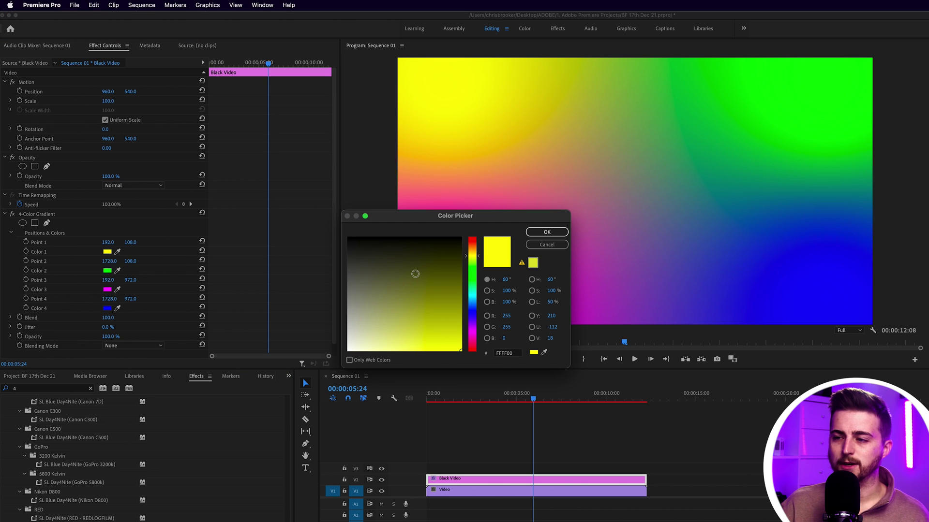
pyautogui.click(472, 238)
pyautogui.click(448, 269)
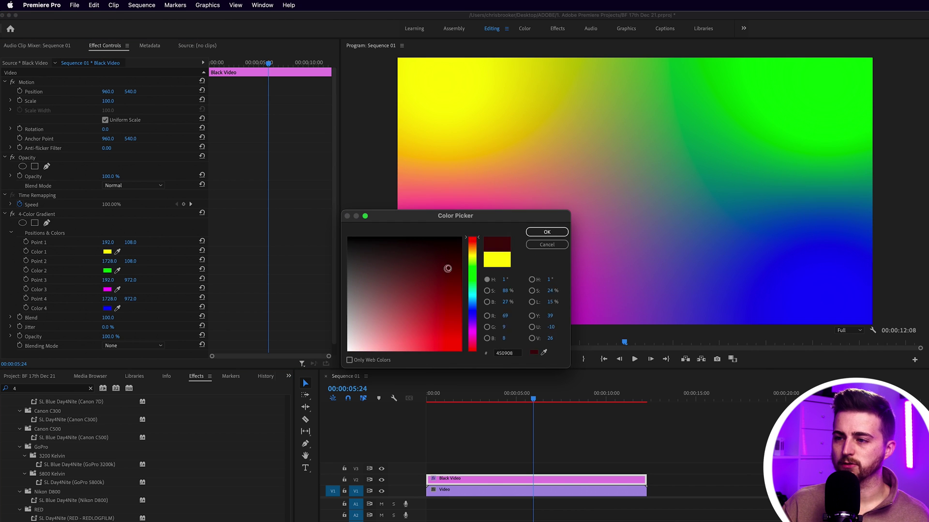
pyautogui.moveTo(447, 268); pyautogui.dragTo(454, 302)
pyautogui.click(536, 232)
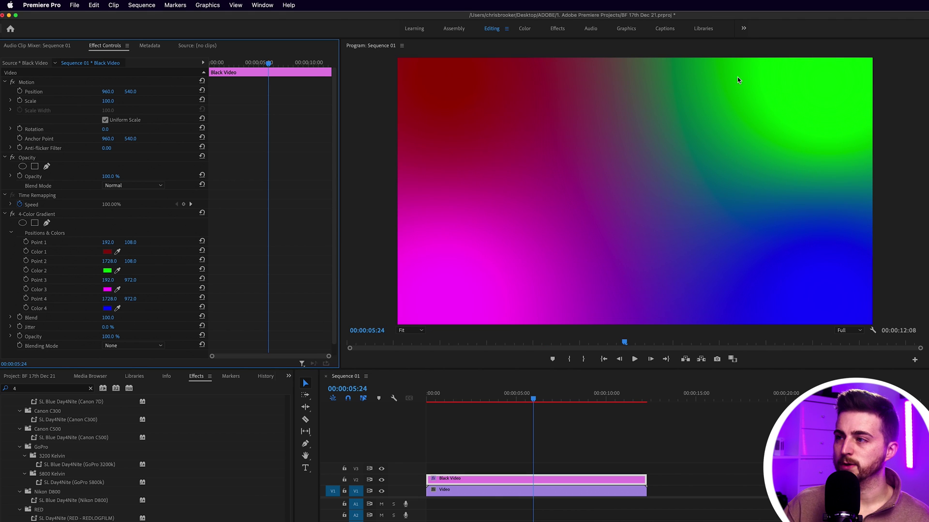
# - Set Color 2 to a deep violet
pyautogui.click(106, 271)
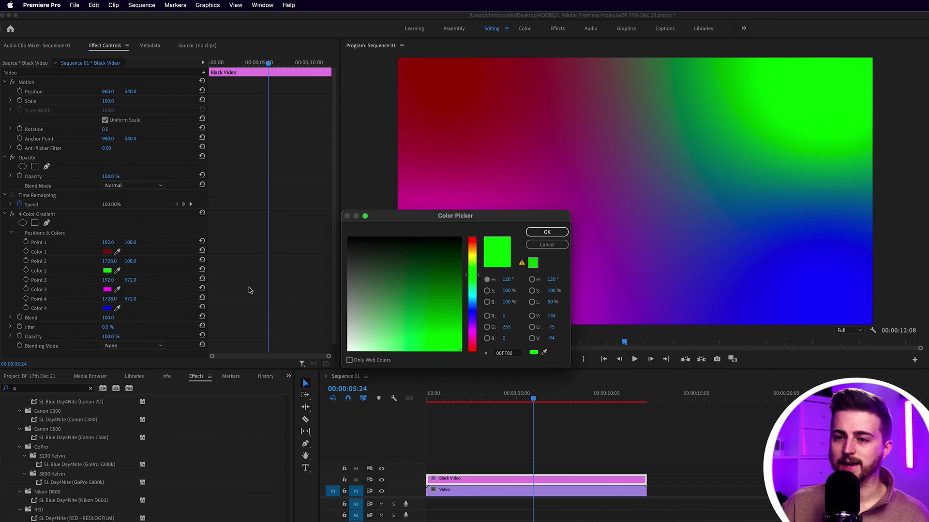
pyautogui.moveTo(473, 299); pyautogui.dragTo(472, 321)
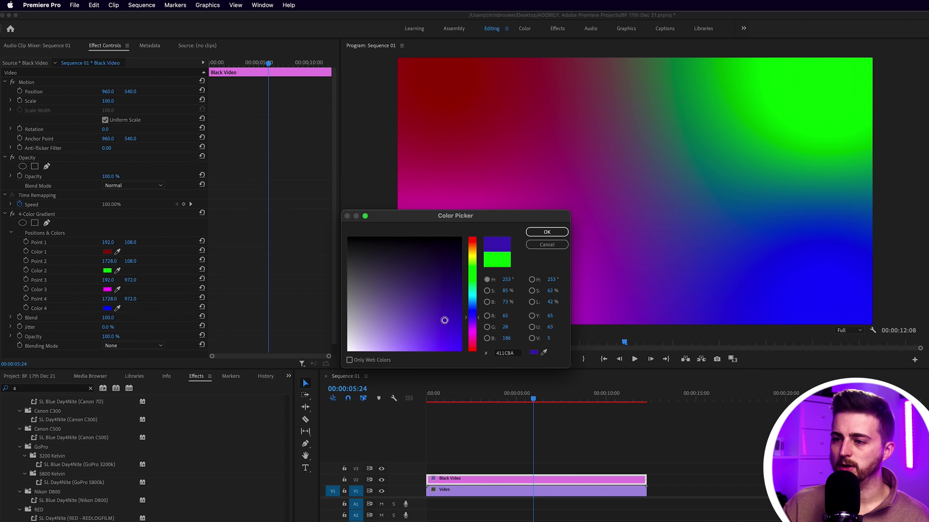
pyautogui.click(452, 340)
pyautogui.click(540, 236)
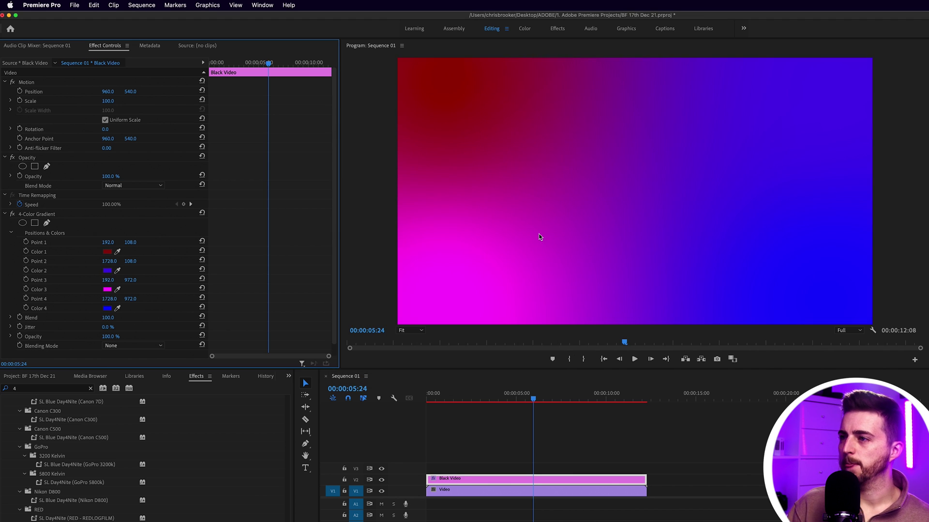
# - Set Color 3 to blue
pyautogui.click(108, 290)
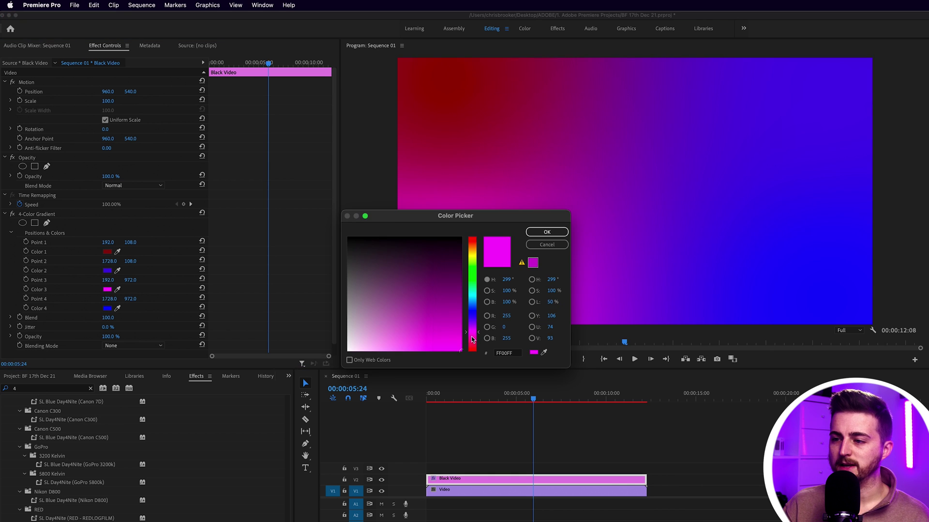
pyautogui.moveTo(472, 342); pyautogui.dragTo(477, 310)
pyautogui.click(442, 324)
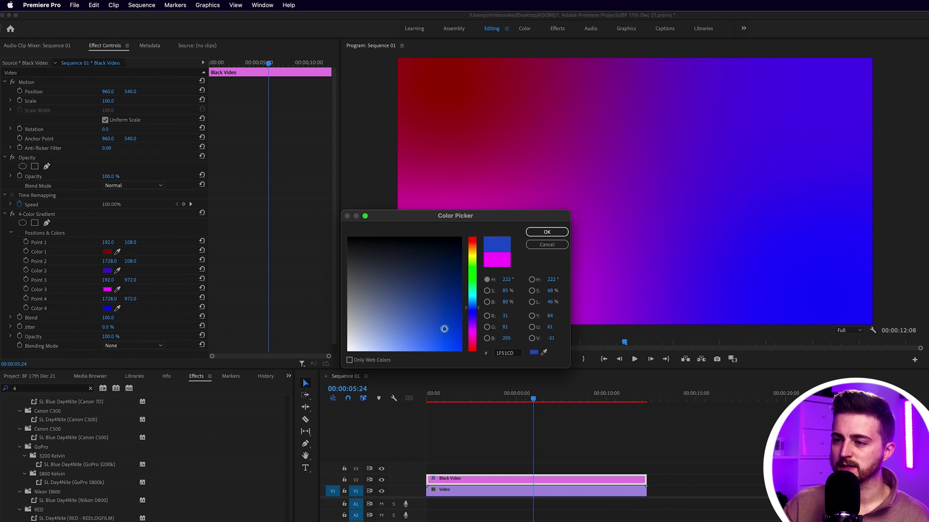
pyautogui.click(542, 233)
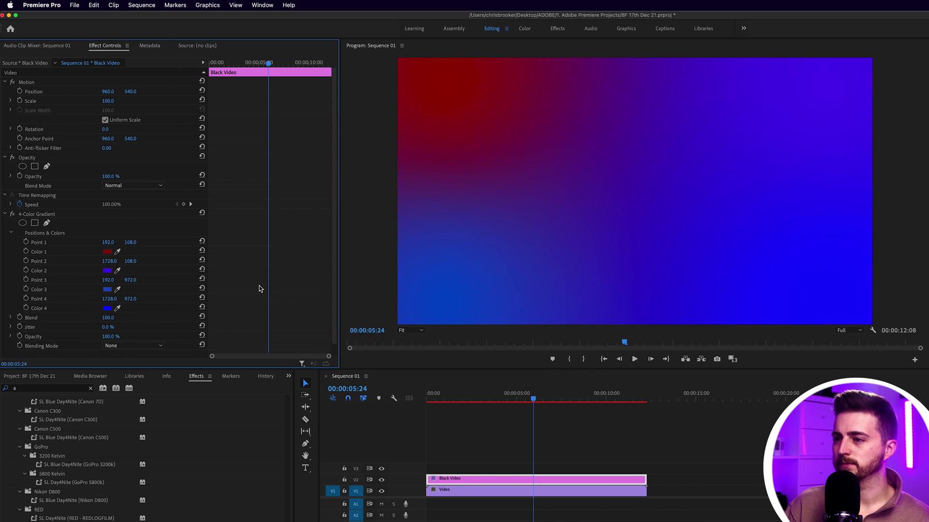
# - Set Color 4 to a dark red
pyautogui.click(107, 310)
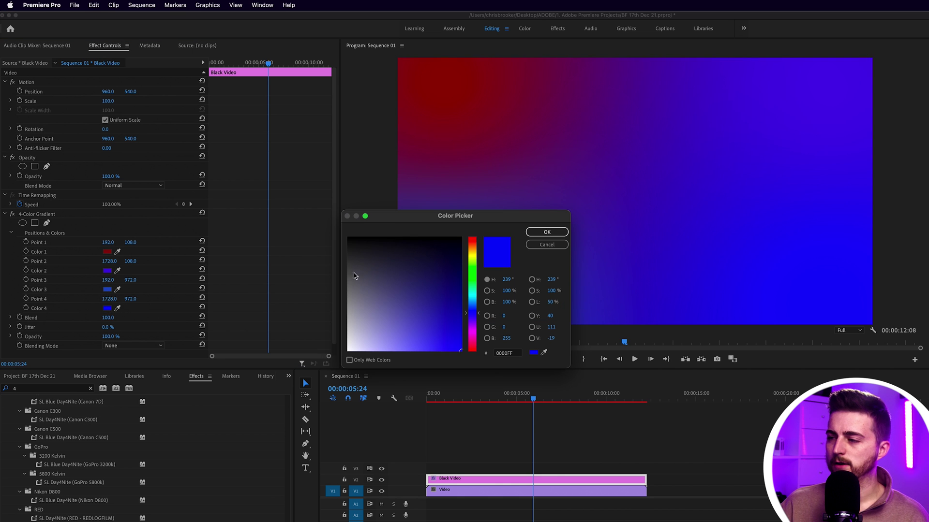
pyautogui.click(476, 249)
pyautogui.click(472, 239)
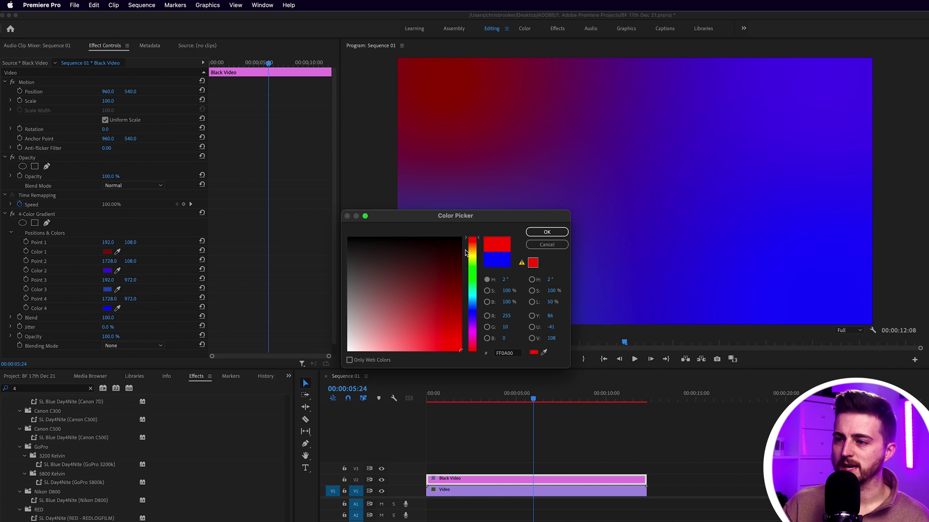
pyautogui.click(451, 322)
pyautogui.click(547, 232)
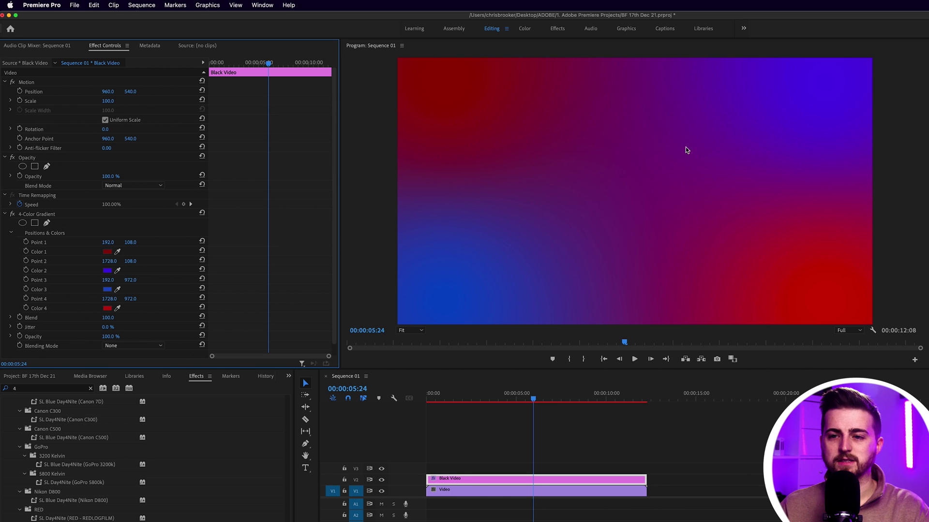
# - Scrub the 4-Color Gradient Blend down to 561.0 and move the playhead near 00:00:04:20
pyautogui.click(34, 319)
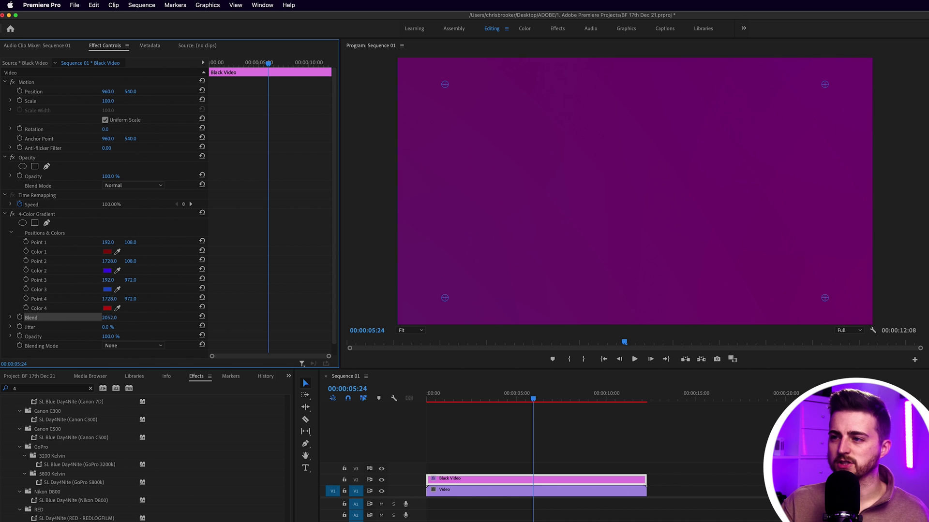
pyautogui.moveTo(108, 318); pyautogui.dragTo(87, 318)
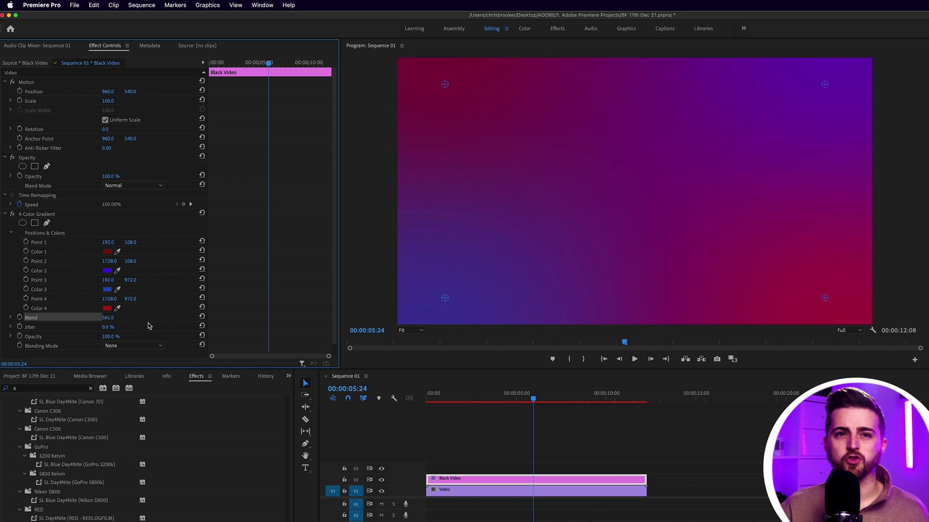
pyautogui.click(513, 469)
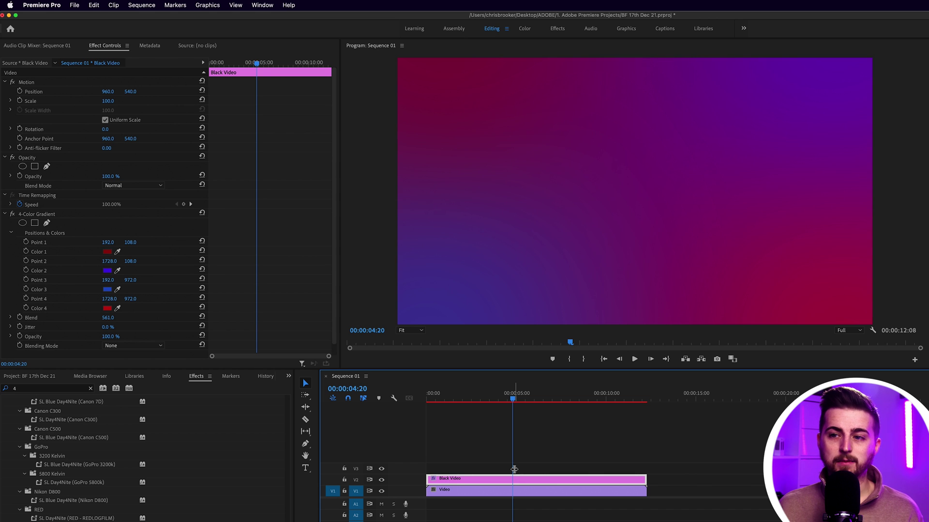
# - At 00:00:00:00, enable position keyframes for gradient Points 1 through 4
pyautogui.moveTo(255, 63); pyautogui.dragTo(161, 64)
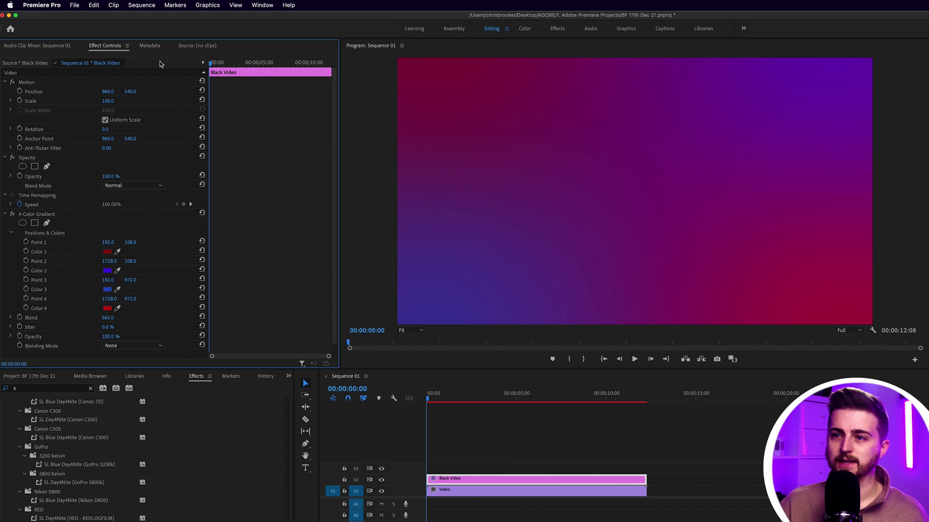
pyautogui.click(27, 244)
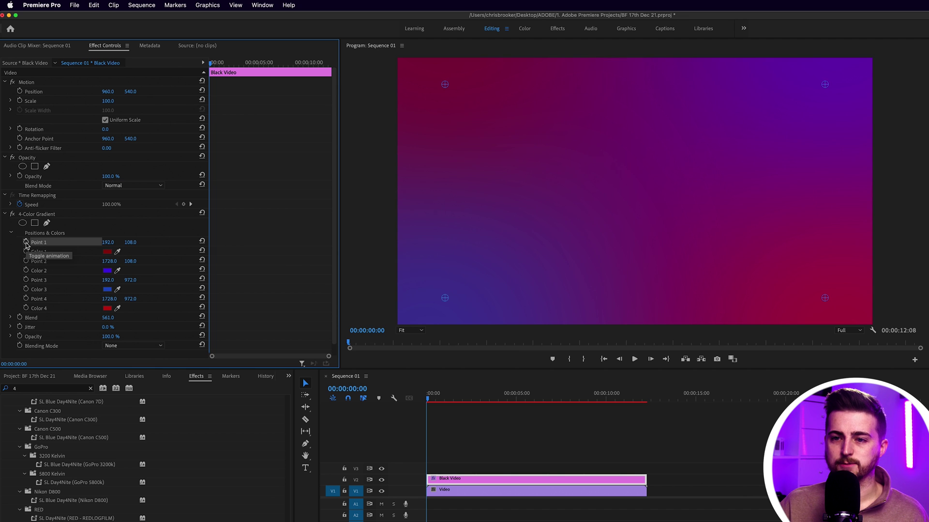
pyautogui.click(26, 243)
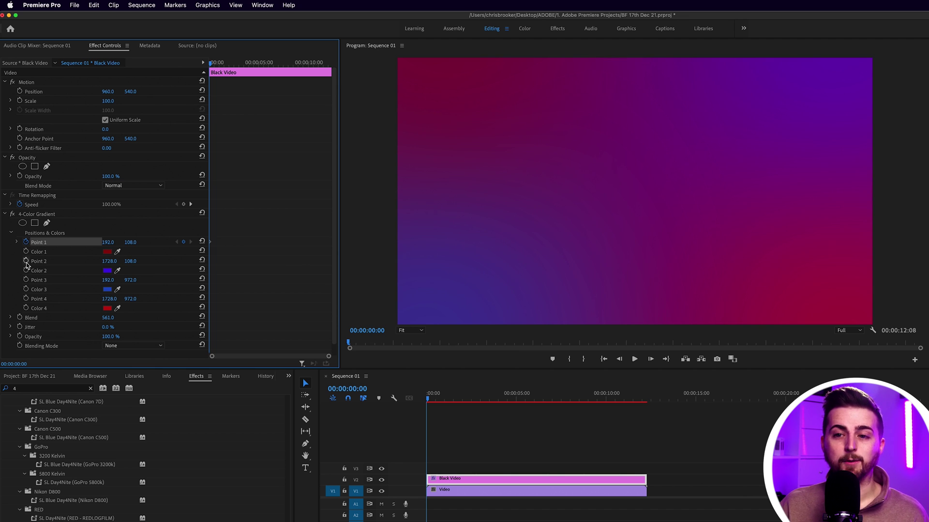
pyautogui.click(26, 262)
pyautogui.click(26, 280)
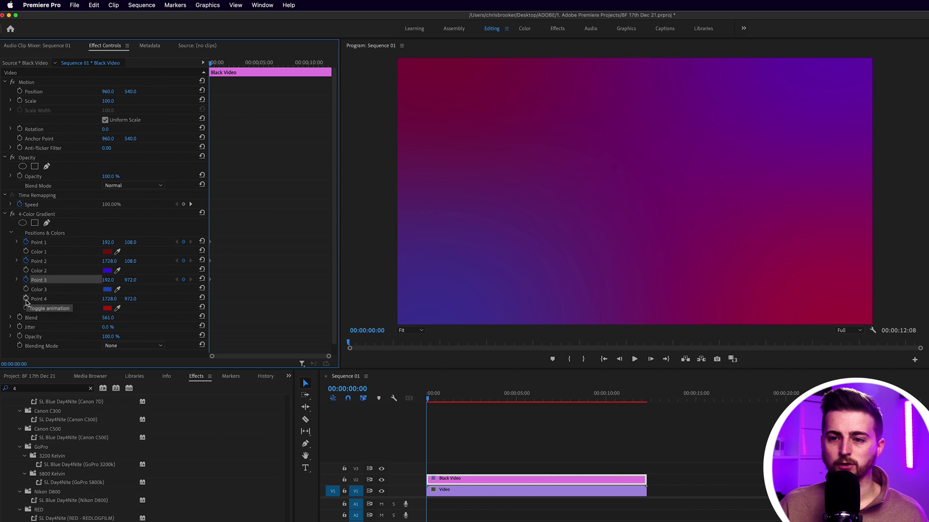
pyautogui.click(25, 299)
# - At about 00:00:05:06, set Point 1 X 1641, Point 2 Y 968, Point 4 X 219, Point 3 Y 208
pyautogui.moveTo(456, 397); pyautogui.dragTo(521, 400)
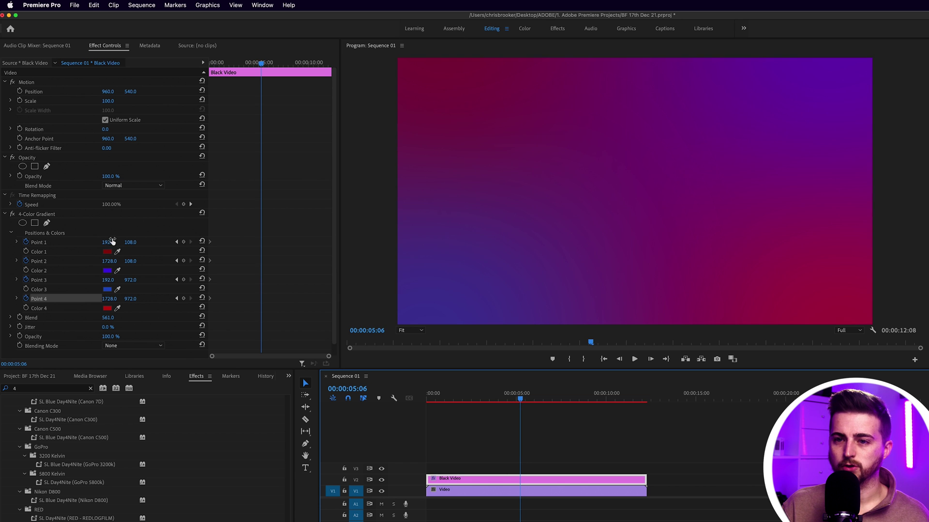
pyautogui.click(61, 244)
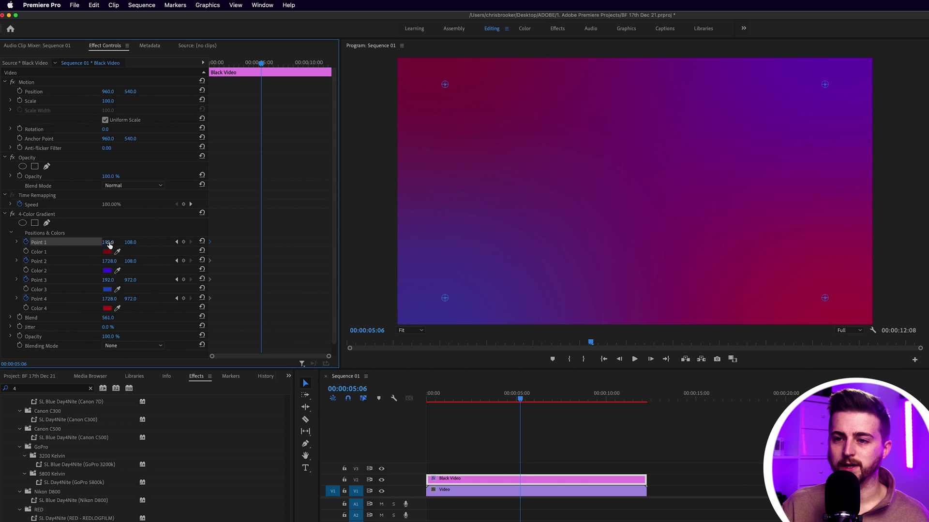
pyautogui.moveTo(108, 242); pyautogui.dragTo(809, 242)
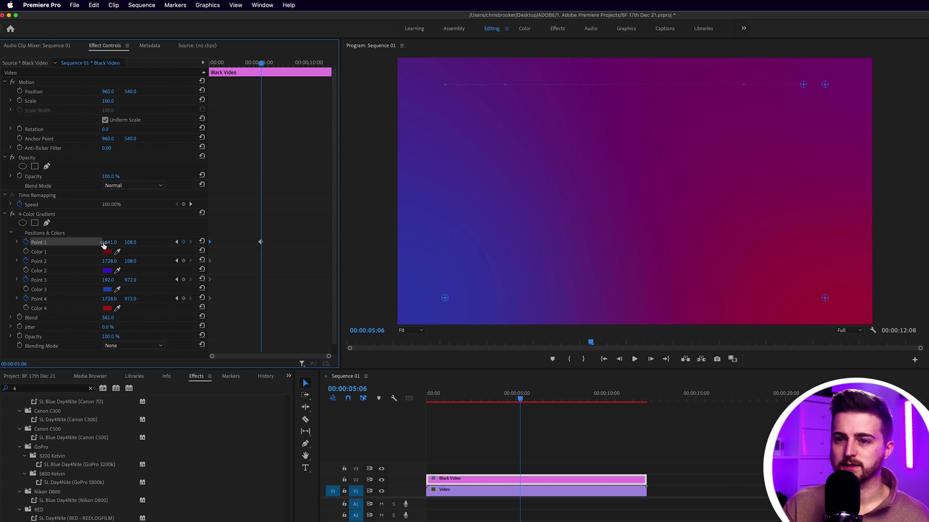
pyautogui.click(48, 261)
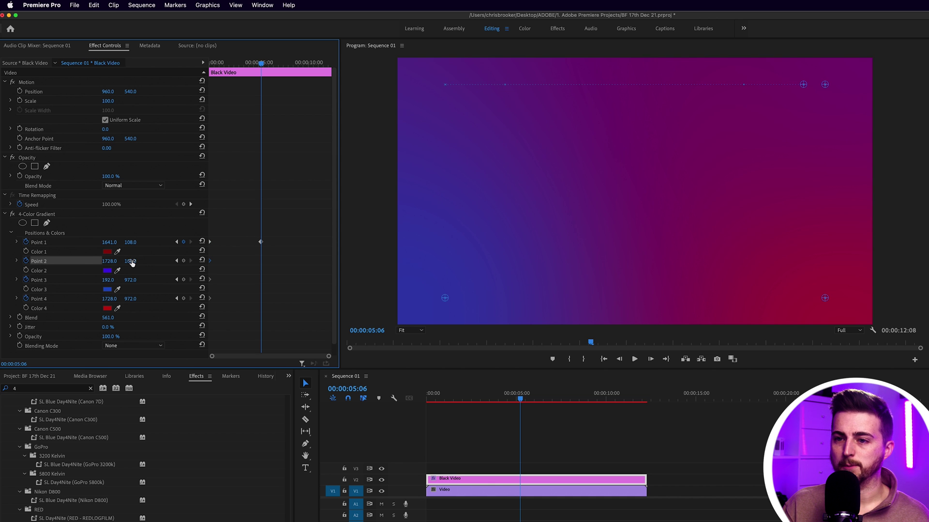
pyautogui.moveTo(131, 261); pyautogui.dragTo(546, 261)
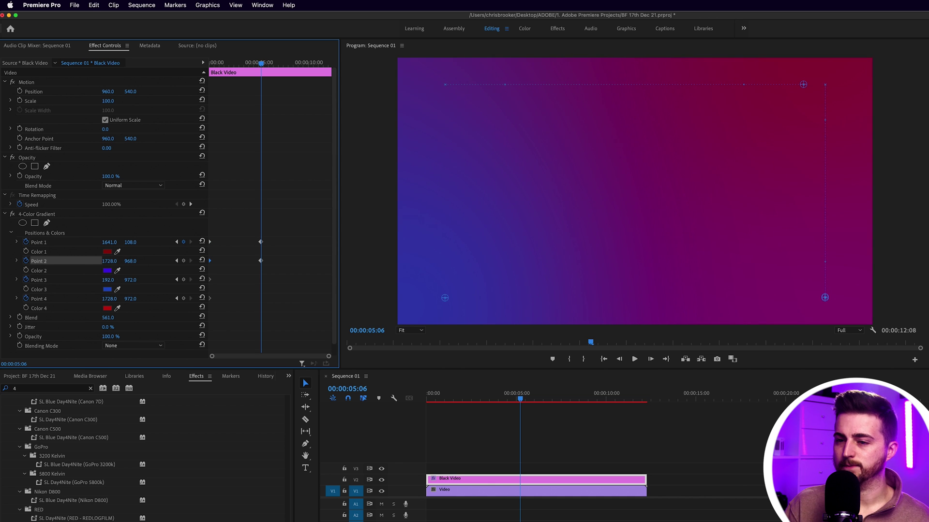
pyautogui.click(47, 300)
pyautogui.moveTo(107, 300); pyautogui.dragTo(134, 281)
pyautogui.click(47, 281)
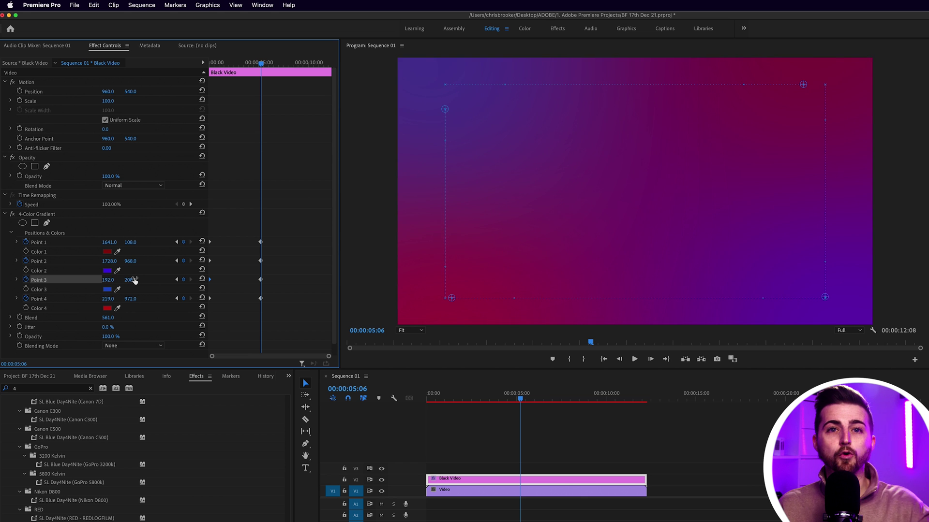
pyautogui.moveTo(490, 398); pyautogui.dragTo(366, 397)
pyautogui.hotkey('shift', 'k')
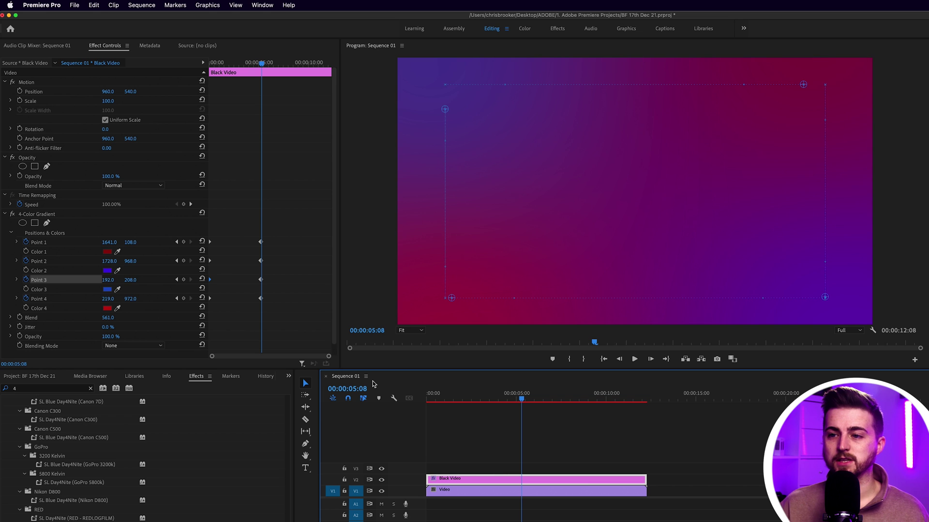
# - Paste the four starting Point keyframes at about 00:00:09:22 to close the loop
pyautogui.click(165, 335)
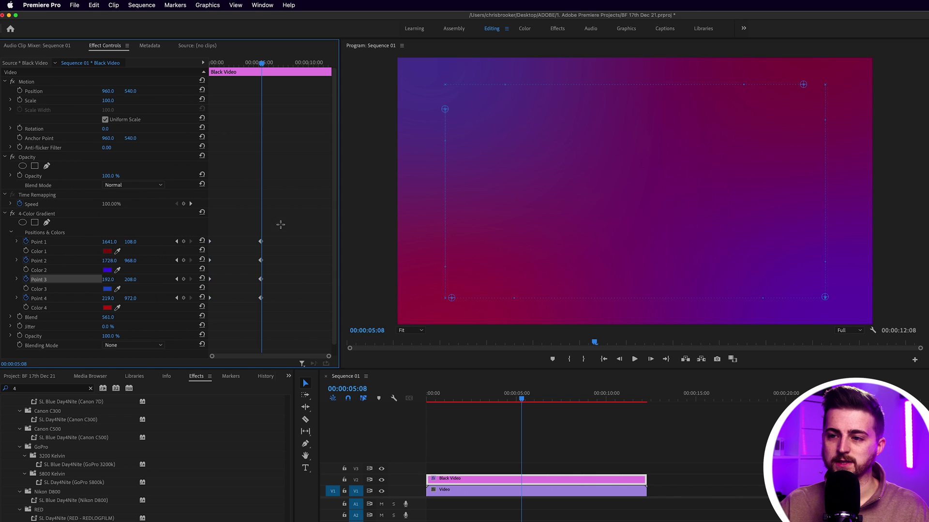
pyautogui.moveTo(280, 222); pyautogui.dragTo(209, 330)
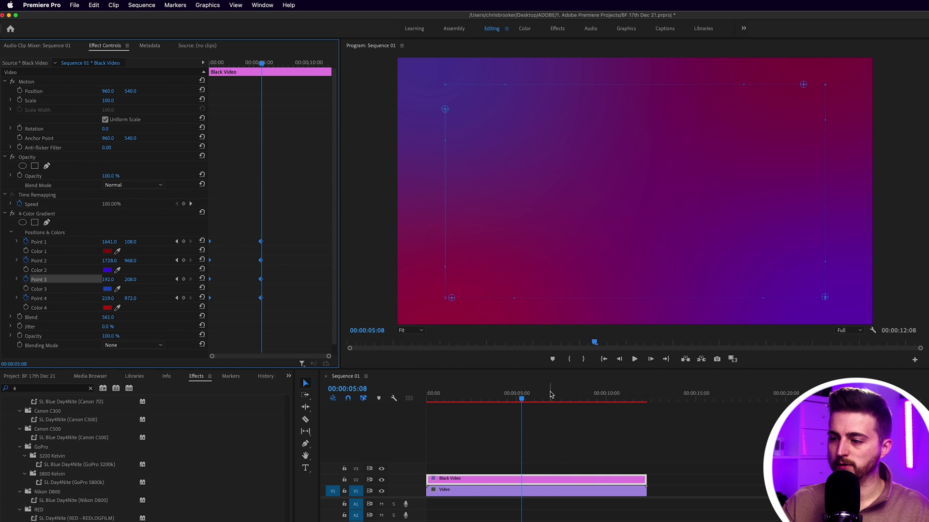
pyautogui.moveTo(550, 396); pyautogui.dragTo(606, 397)
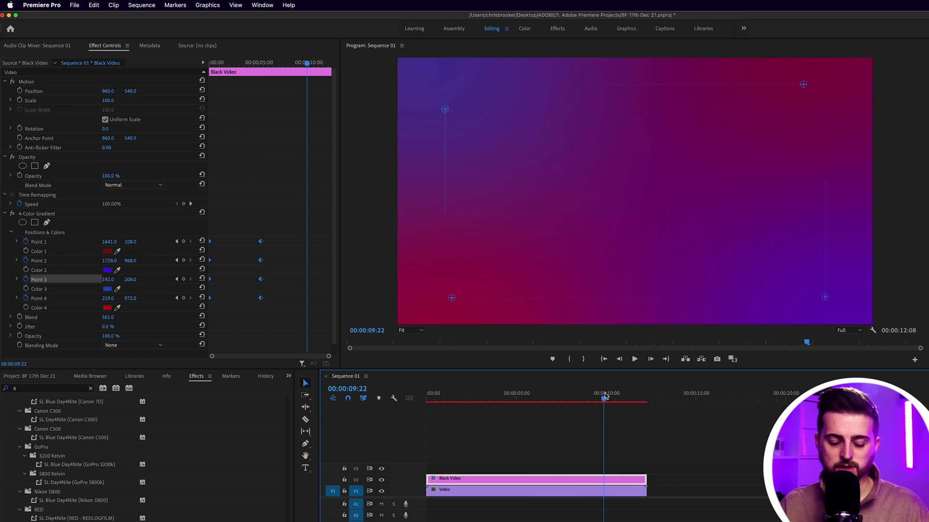
pyautogui.click(308, 288)
pyautogui.hotkey('ctrl', 'v')
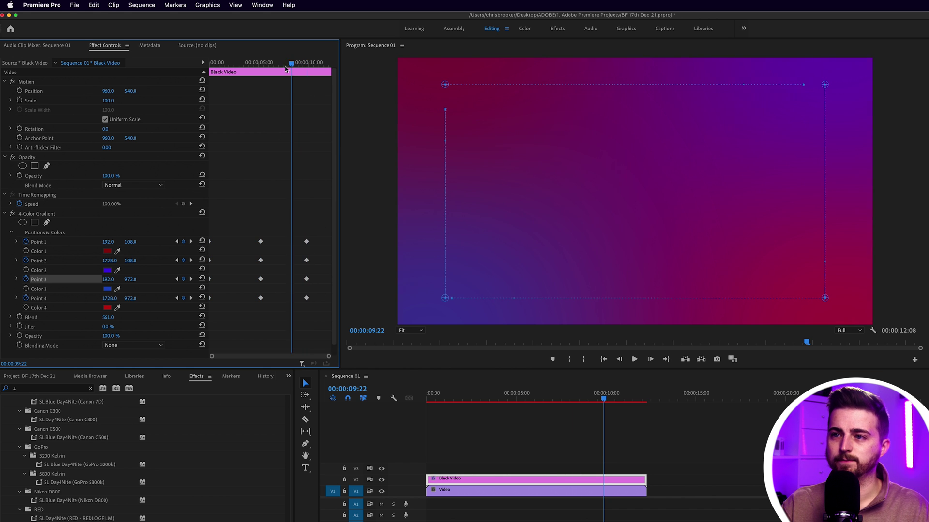
# - Play the animation from the start and nudge the middle keyframes slightly earlier
pyautogui.press('Home')
pyautogui.press('space')
pyautogui.moveTo(266, 234); pyautogui.dragTo(256, 302)
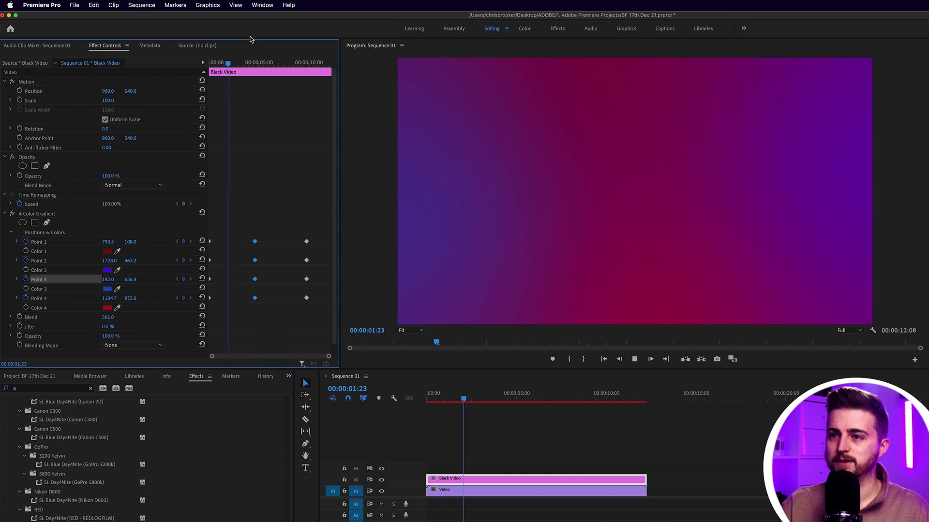
pyautogui.press('Home')
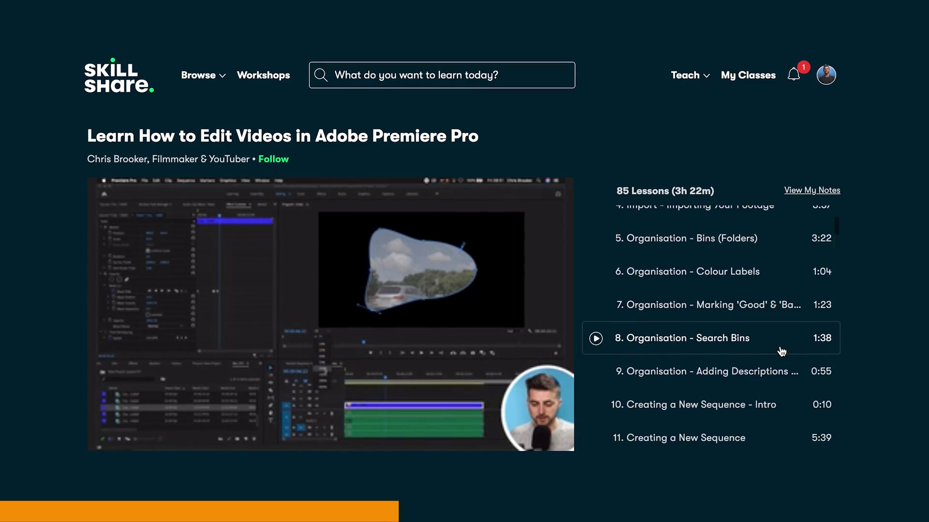
# - Scroll down the Skillshare class page to reveal the later lessons
pyautogui.scroll(-6, 782, 352)
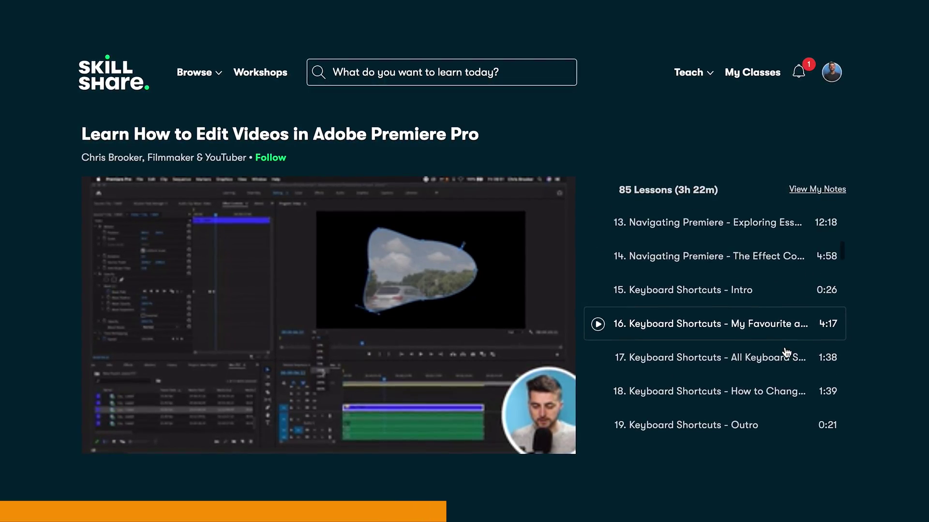
pyautogui.scroll(-4, 787, 354)
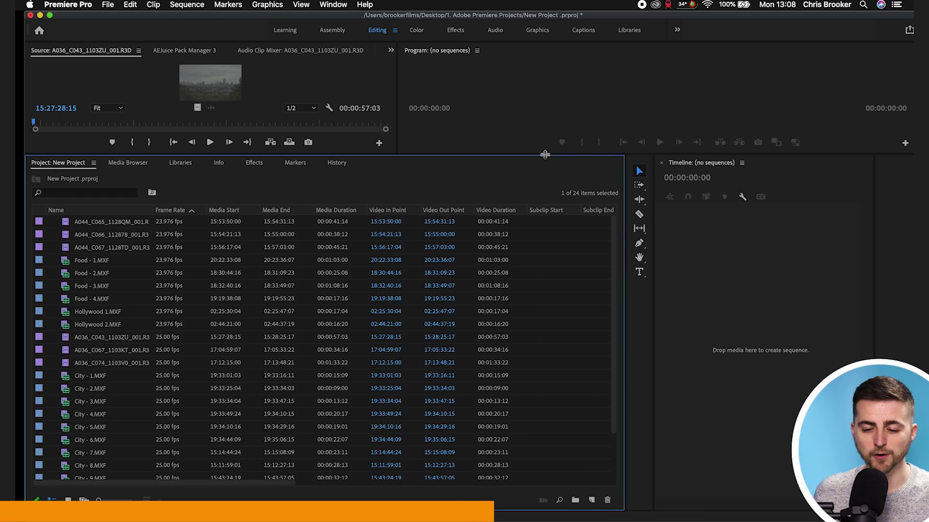